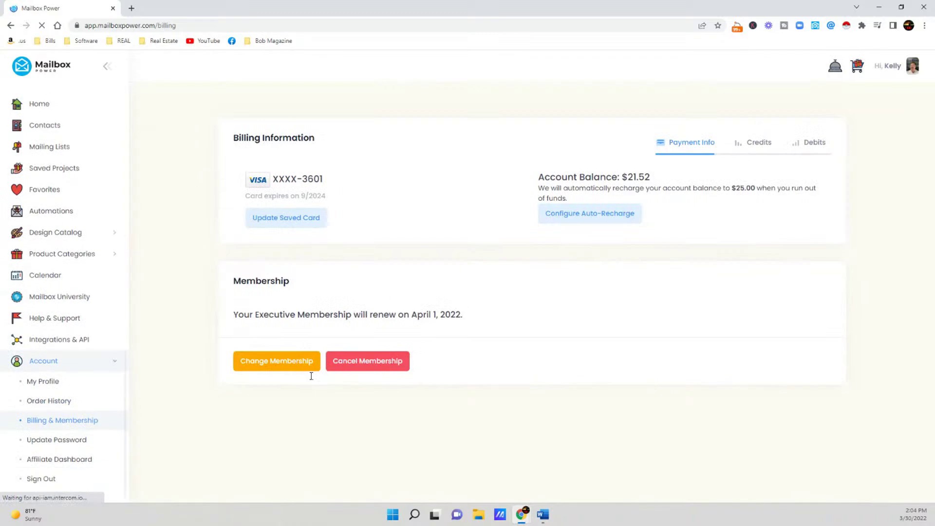
Step: Open the membership change page and compare the Lite, Pro and Executive plans' monthly prices, card rates and features
{"action": "left_click", "coordinate": [279, 365]}
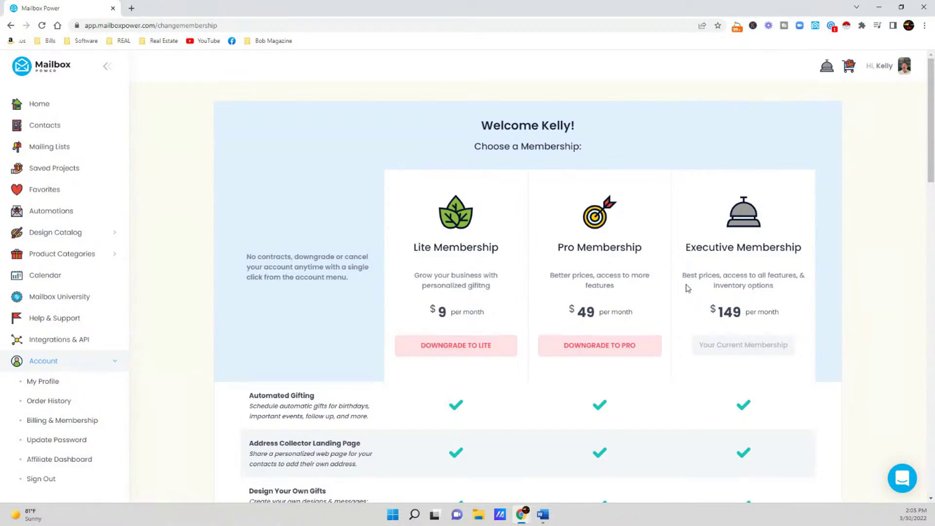
{"action": "scroll", "coordinate": [588, 314], "scroll_direction": "down", "scroll_amount": 3}
{"action": "scroll", "coordinate": [588, 315], "scroll_direction": "down", "scroll_amount": 2}
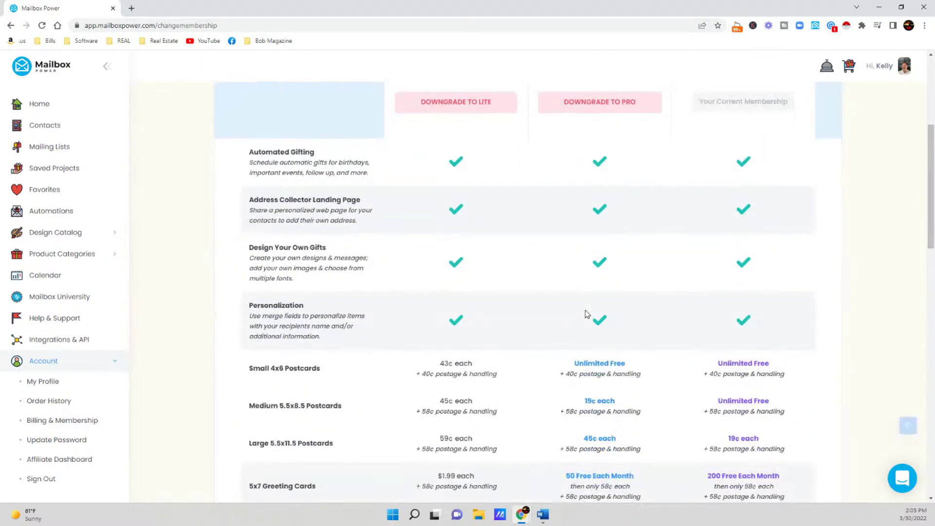
{"action": "scroll", "coordinate": [586, 314], "scroll_direction": "up", "scroll_amount": 2}
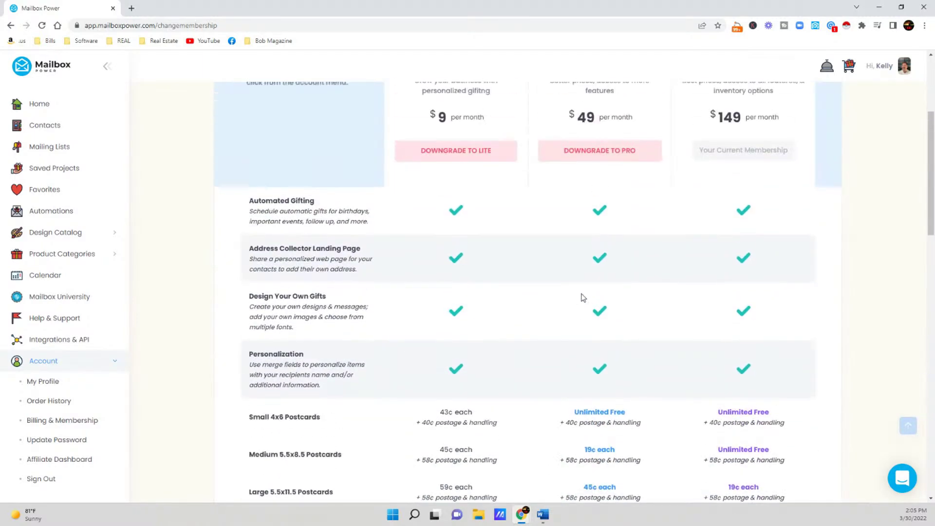
{"action": "scroll", "coordinate": [613, 243], "scroll_direction": "down", "scroll_amount": 4}
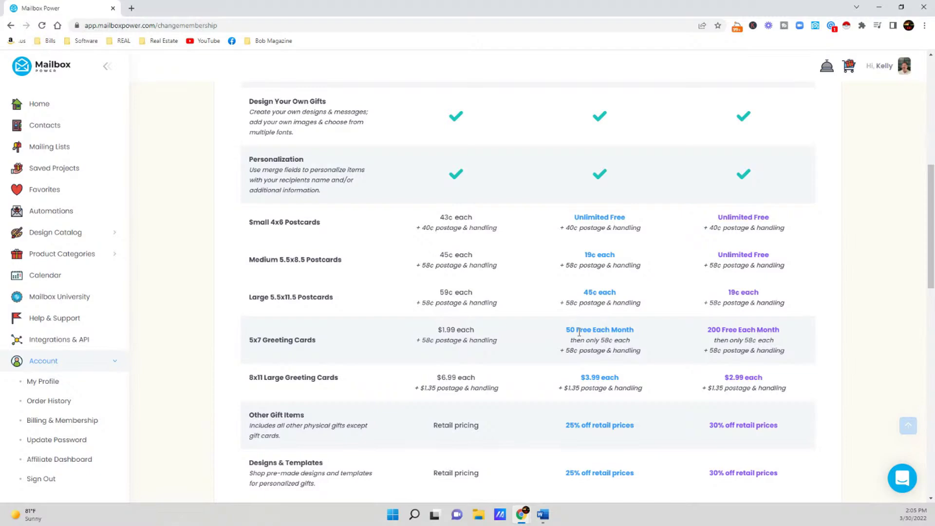
{"action": "scroll", "coordinate": [578, 332], "scroll_direction": "up", "scroll_amount": 8}
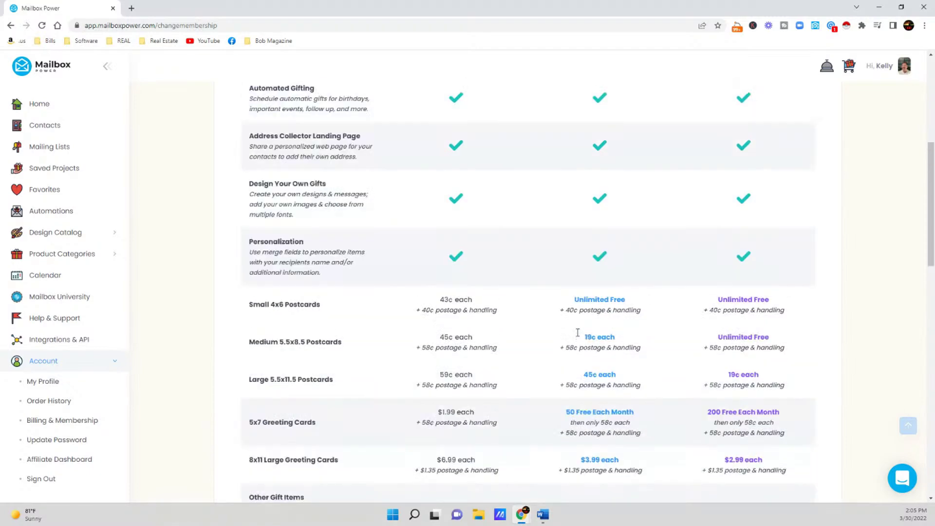
{"action": "scroll", "coordinate": [591, 331], "scroll_direction": "down", "scroll_amount": 9}
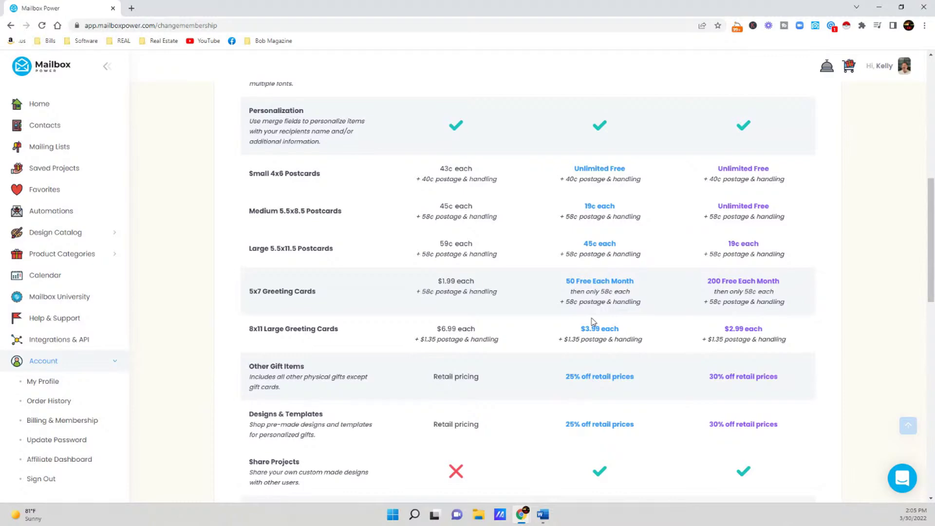
{"action": "scroll", "coordinate": [593, 322], "scroll_direction": "up", "scroll_amount": 9}
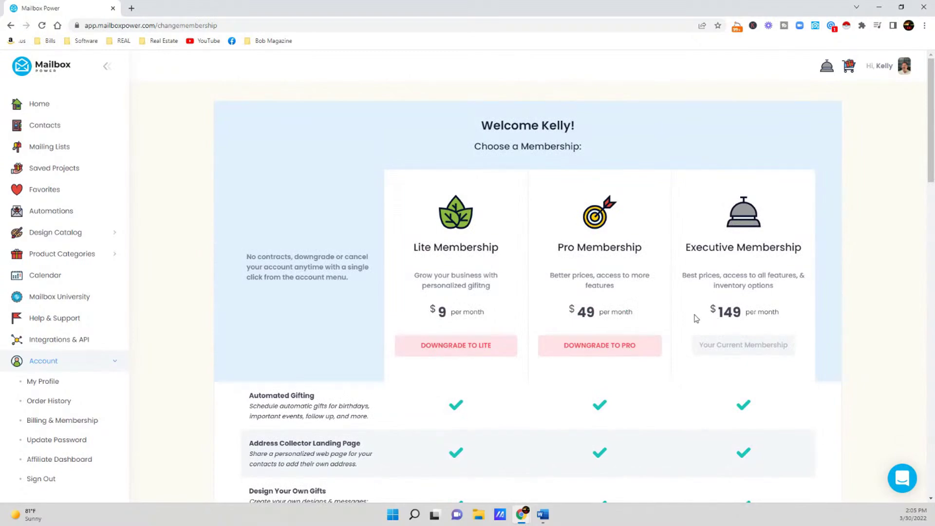
{"action": "scroll", "coordinate": [696, 317], "scroll_direction": "down", "scroll_amount": 9}
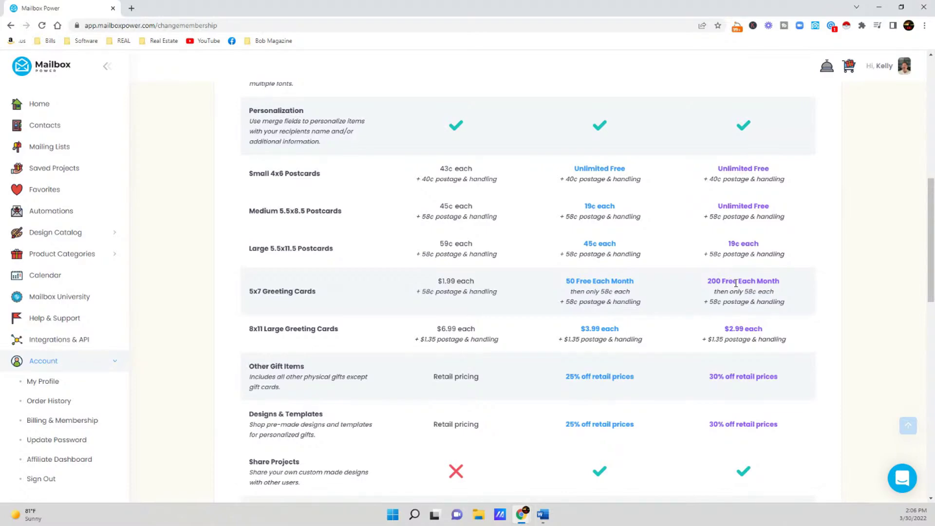
{"action": "scroll", "coordinate": [736, 283], "scroll_direction": "up", "scroll_amount": 7}
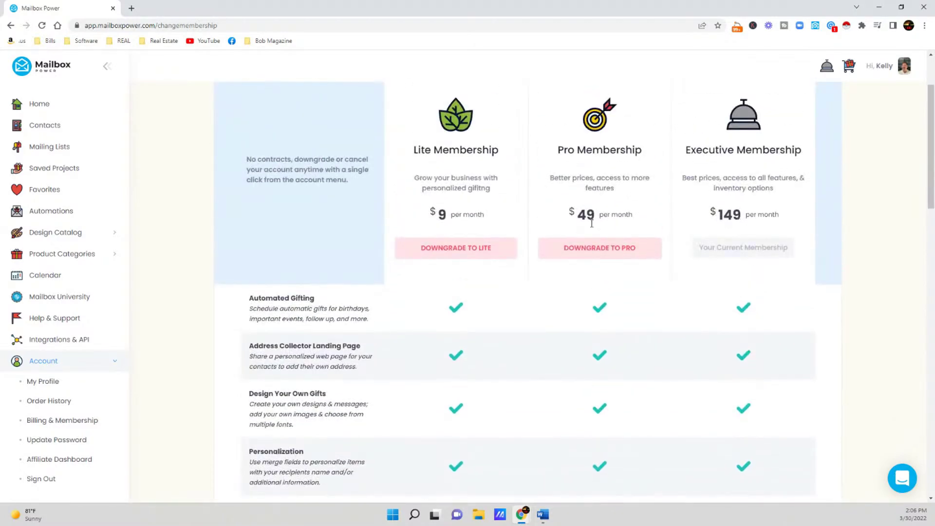
{"action": "scroll", "coordinate": [641, 234], "scroll_direction": "down", "scroll_amount": 8}
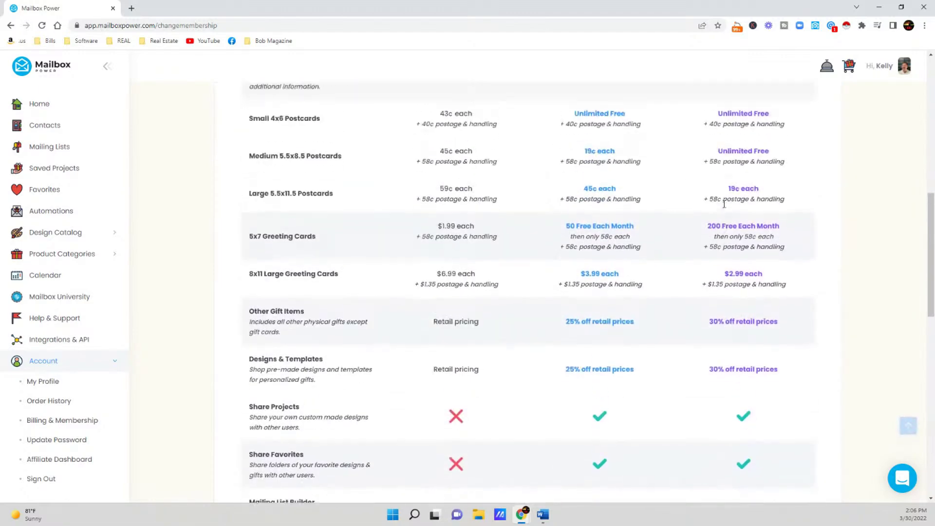
{"action": "scroll", "coordinate": [725, 203], "scroll_direction": "up", "scroll_amount": 1}
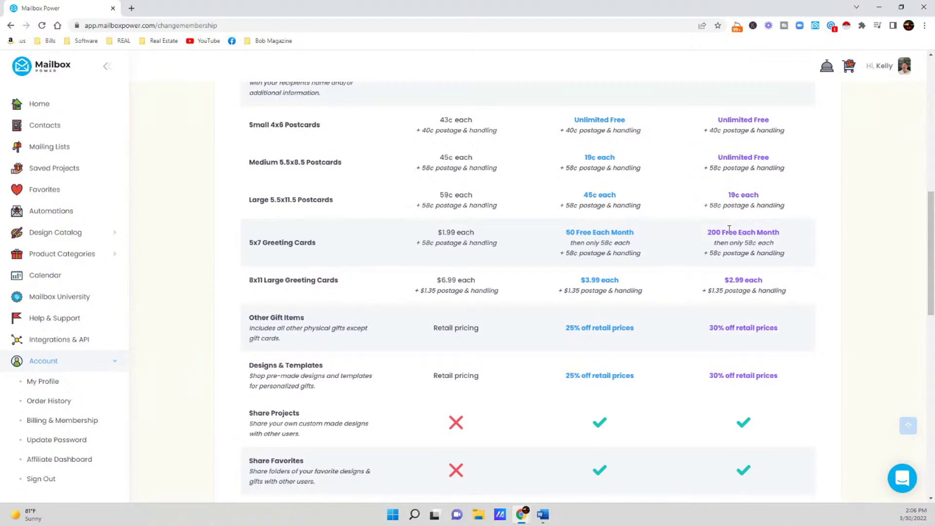
{"action": "scroll", "coordinate": [729, 229], "scroll_direction": "up", "scroll_amount": 8}
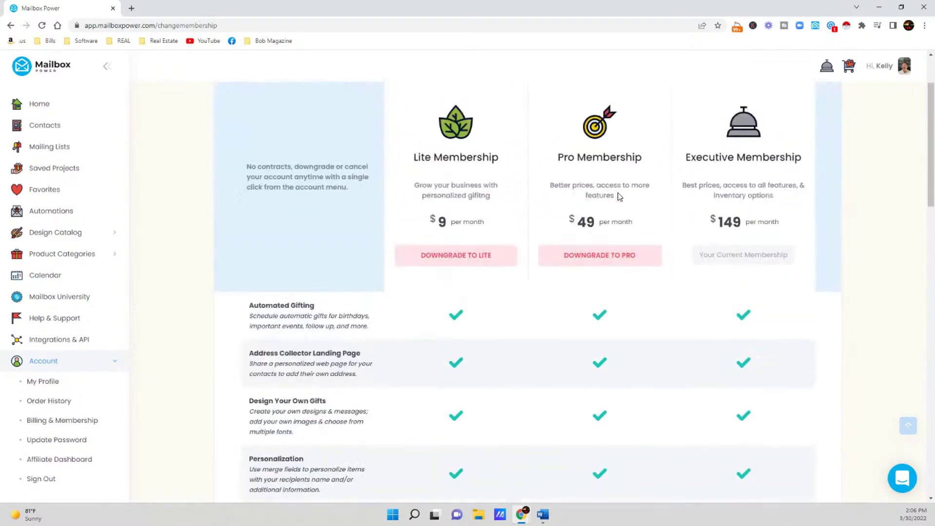
{"action": "scroll", "coordinate": [619, 196], "scroll_direction": "up", "scroll_amount": 2}
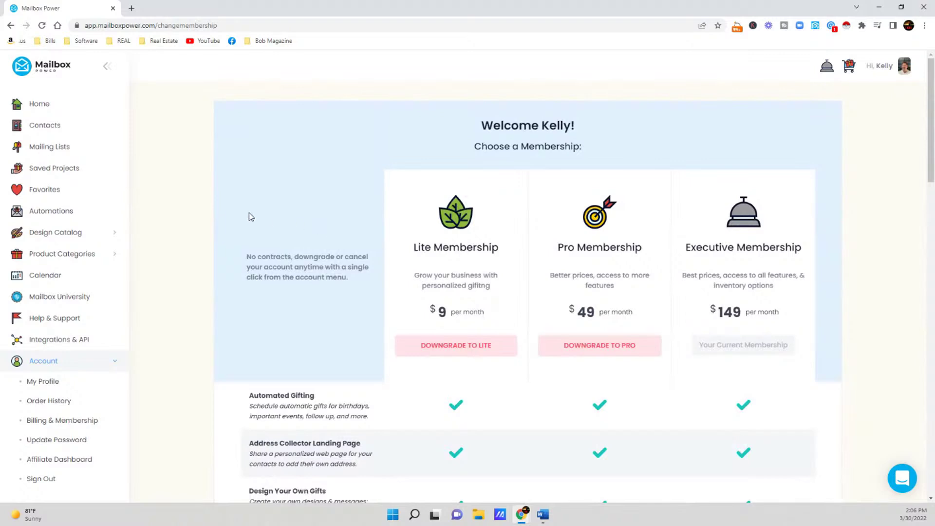
{"action": "scroll", "coordinate": [249, 213], "scroll_direction": "down", "scroll_amount": 1}
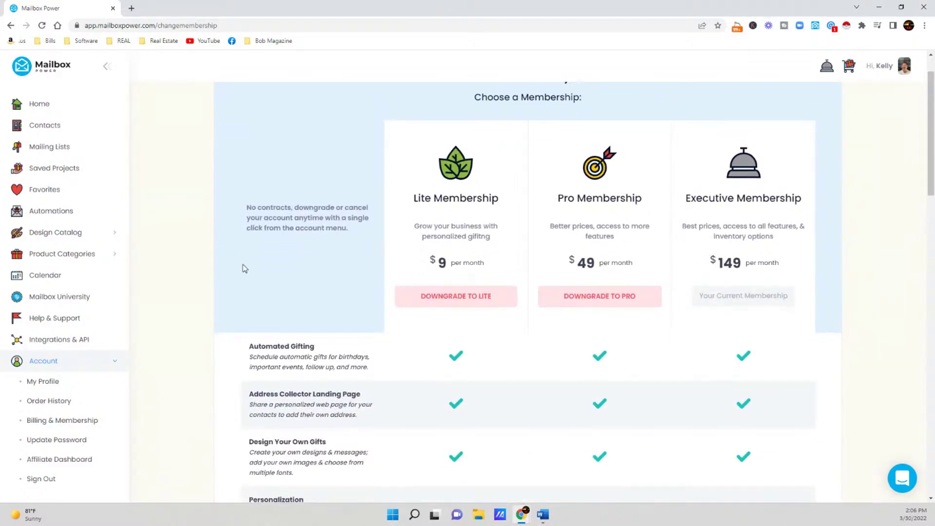
{"action": "scroll", "coordinate": [245, 269], "scroll_direction": "down", "scroll_amount": 8}
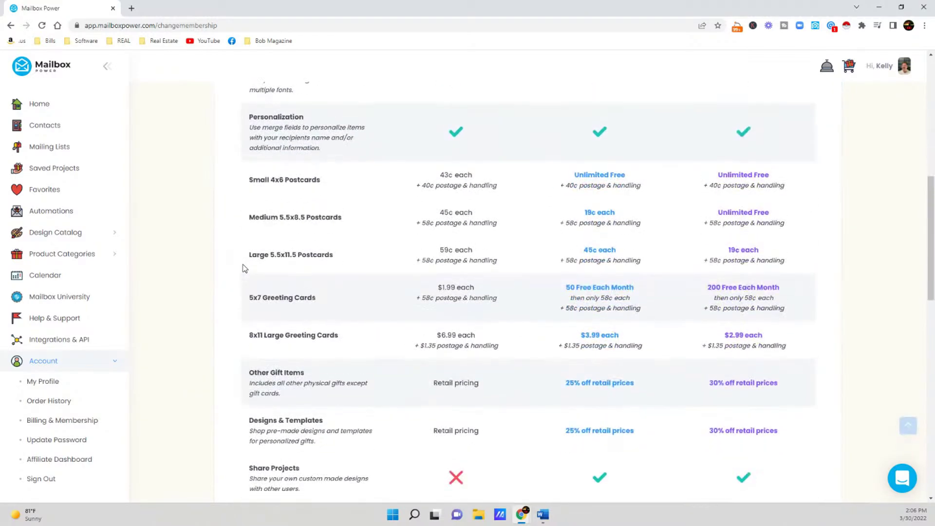
{"action": "scroll", "coordinate": [245, 269], "scroll_direction": "up", "scroll_amount": 1}
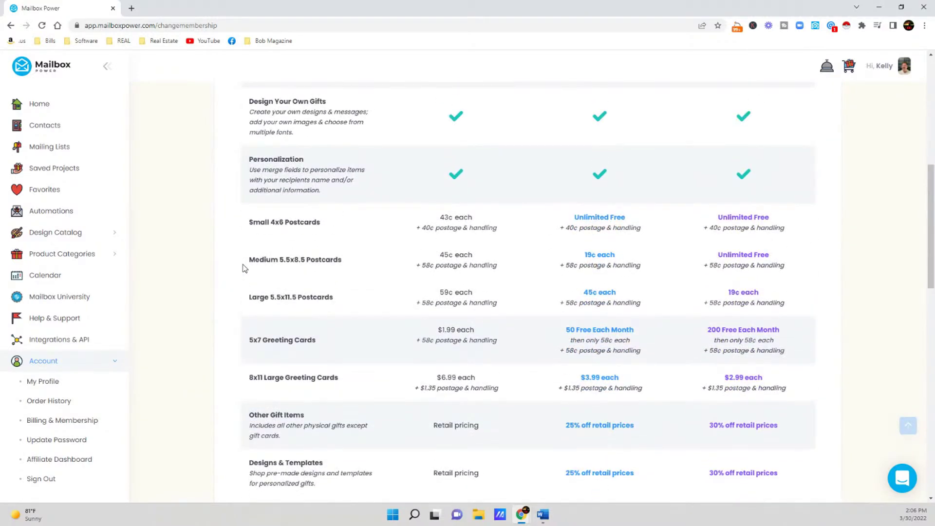
Step: Go to the automations list and open the Lake View Point automation for editing
{"action": "left_click", "coordinate": [108, 363]}
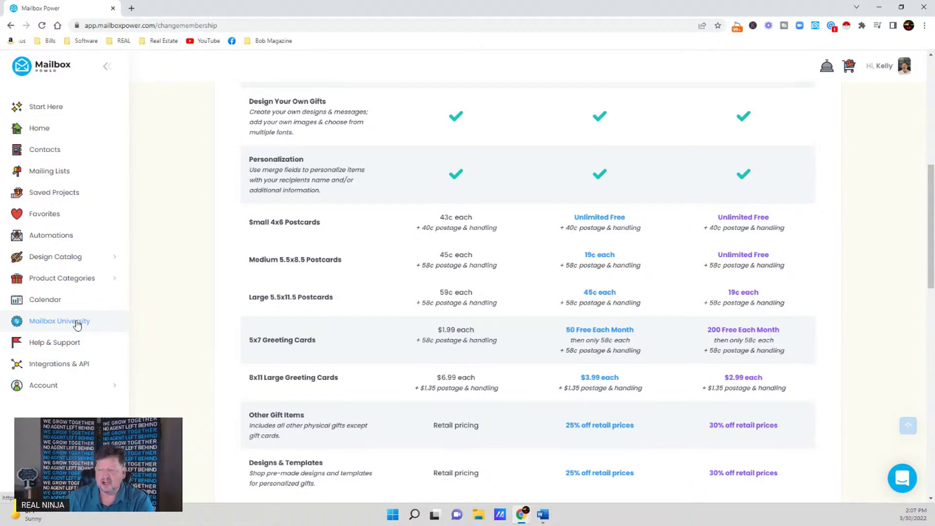
{"action": "left_click", "coordinate": [56, 244]}
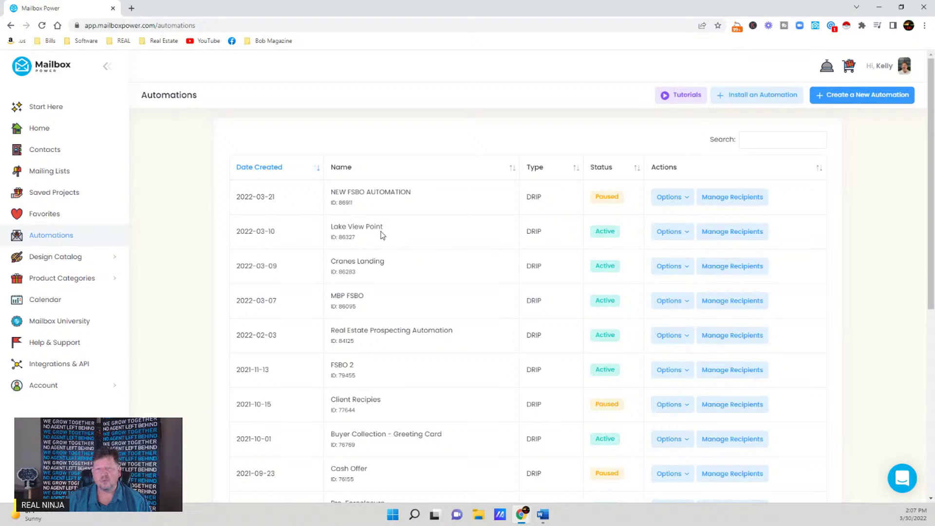
{"action": "left_click", "coordinate": [665, 234]}
{"action": "left_click", "coordinate": [645, 275]}
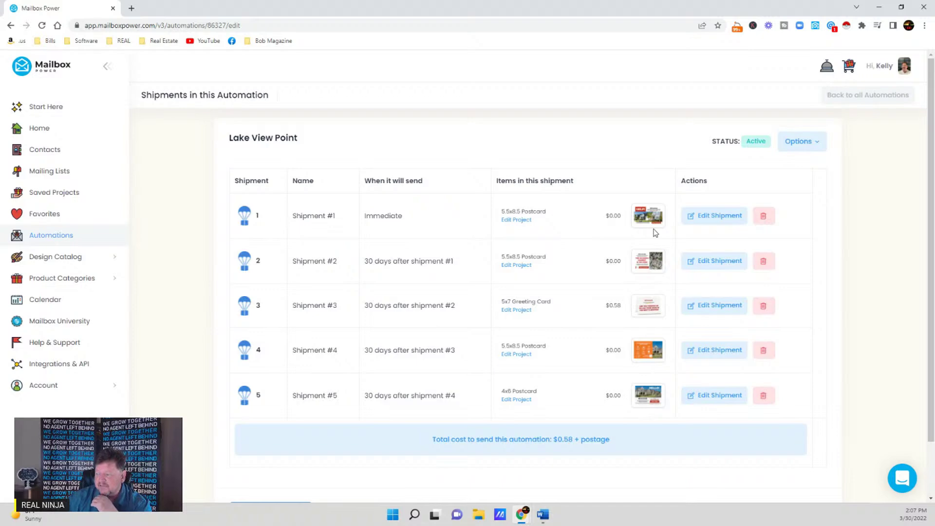
Step: Preview the card artwork of shipments 1, 2, 4 and 5 in the Lake View Point automation
{"action": "left_click", "coordinate": [648, 216]}
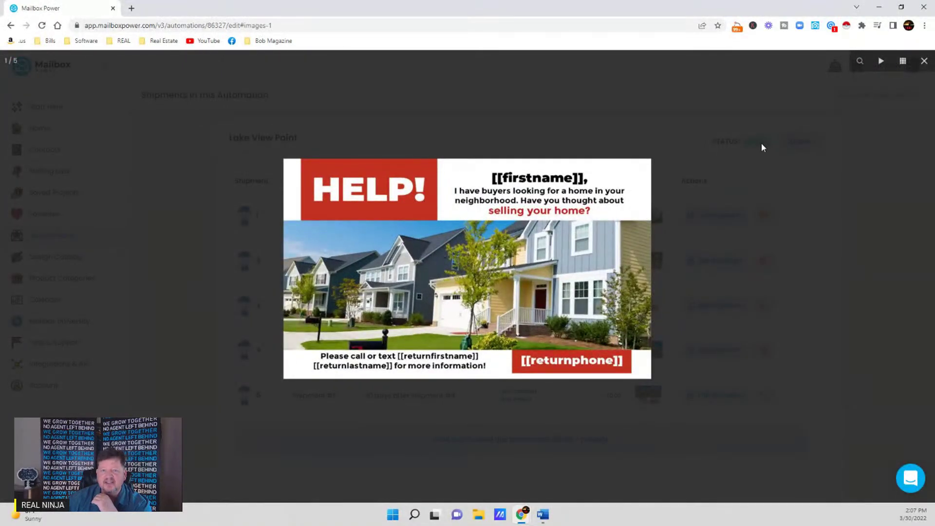
{"action": "left_click", "coordinate": [762, 147]}
{"action": "left_click", "coordinate": [646, 271]}
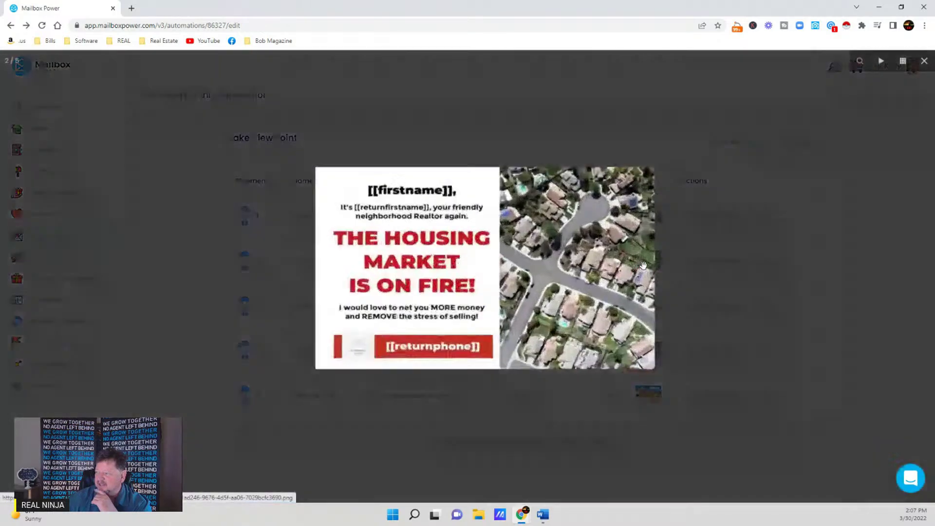
{"action": "left_click", "coordinate": [794, 256]}
{"action": "left_click", "coordinate": [638, 358]}
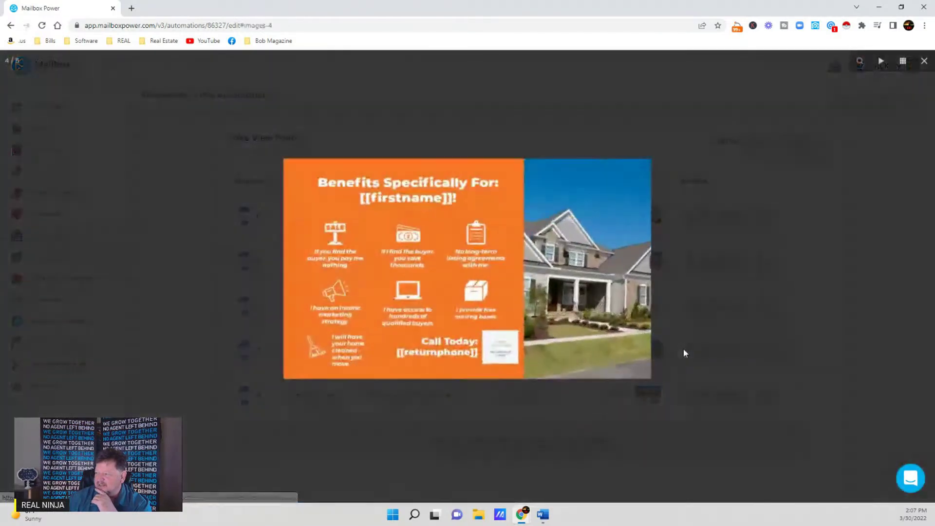
{"action": "left_click", "coordinate": [724, 324]}
{"action": "left_click", "coordinate": [656, 398]}
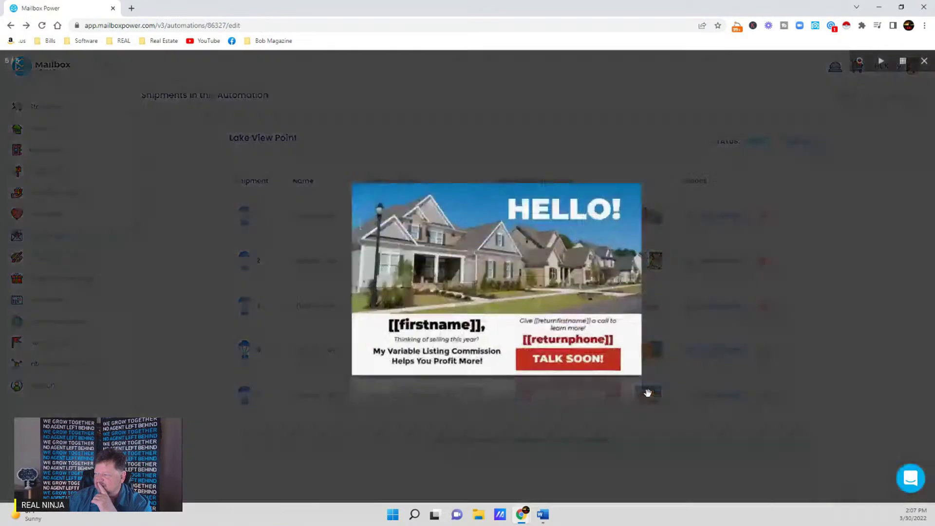
{"action": "left_click", "coordinate": [856, 288]}
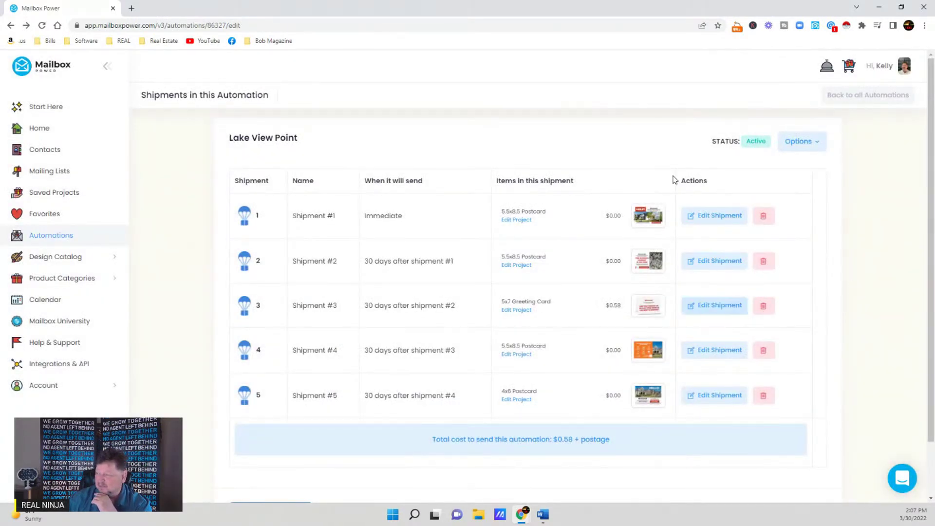
Step: View shipment 1's postcard artwork again and inspect its project in the design editor, returning to the automation
{"action": "left_click", "coordinate": [652, 217]}
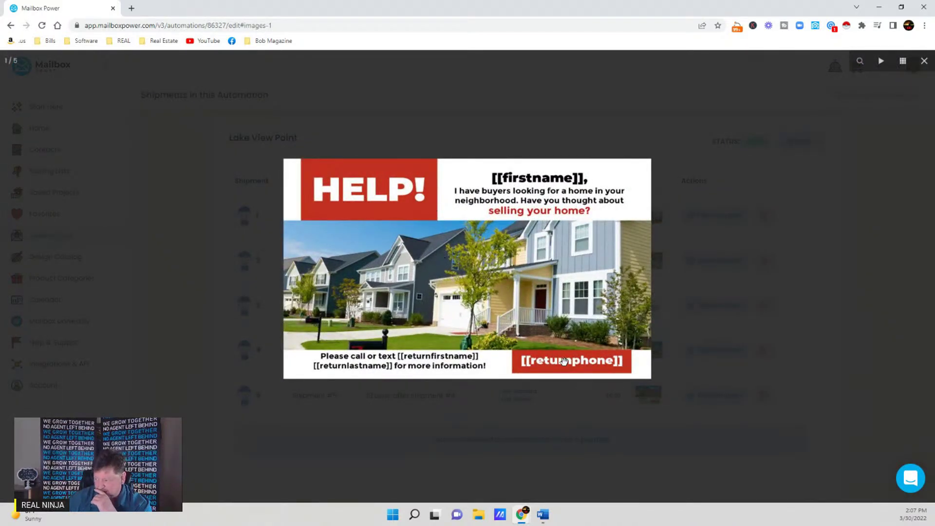
{"action": "left_click", "coordinate": [867, 247]}
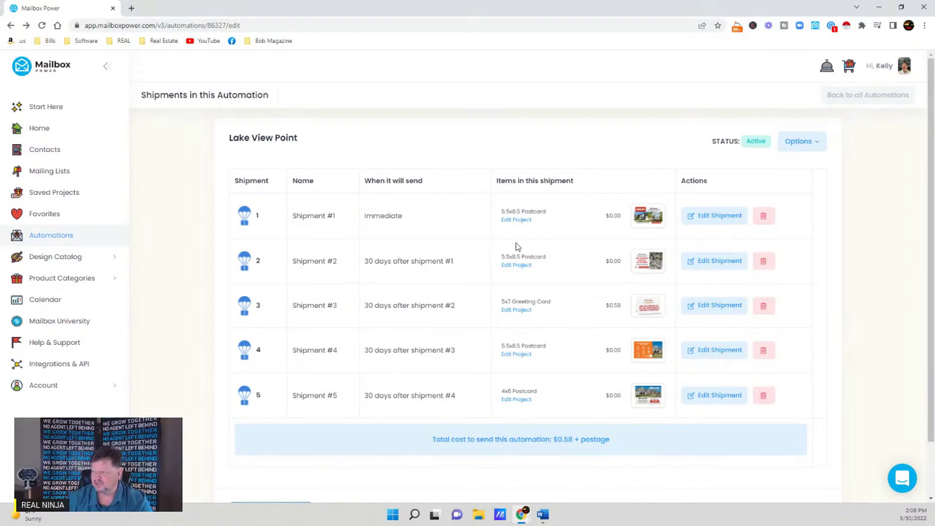
{"action": "left_click", "coordinate": [522, 220]}
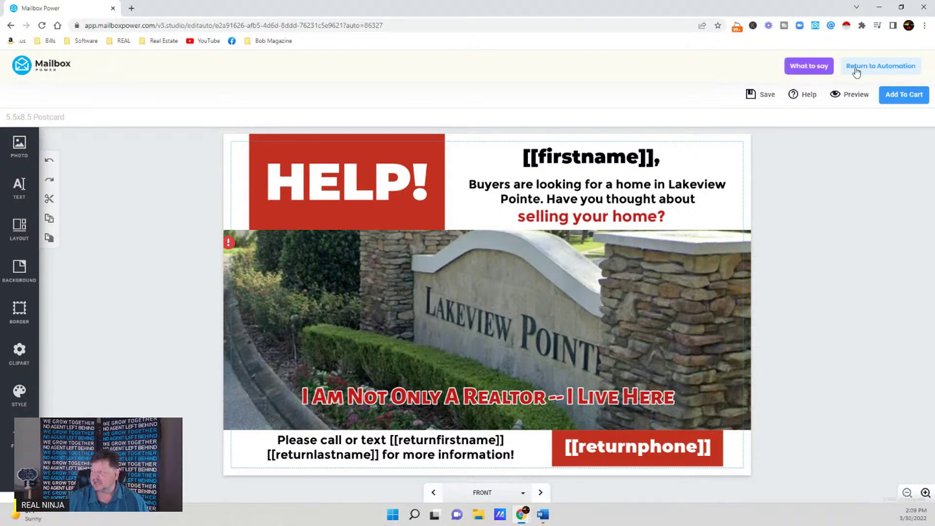
{"action": "left_click", "coordinate": [883, 70]}
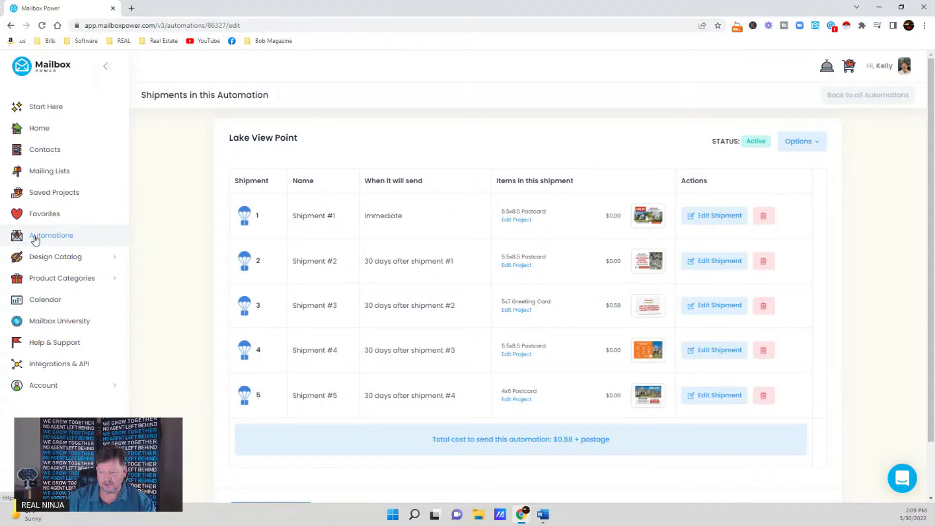
Step: Start installing a ready-made automation from the automations list and choose the category Real Estate - Seeking Home Sellers
{"action": "left_click", "coordinate": [35, 237]}
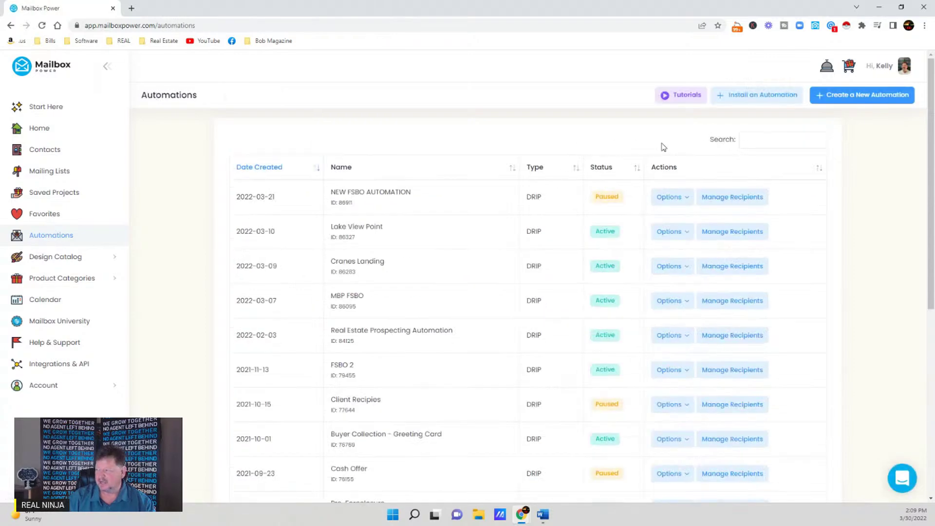
{"action": "left_click", "coordinate": [763, 99]}
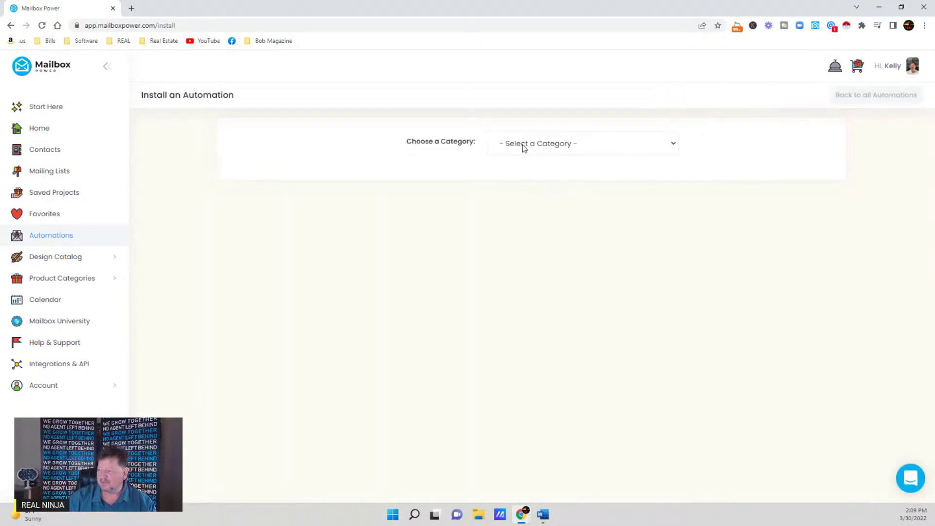
{"action": "left_click", "coordinate": [524, 148]}
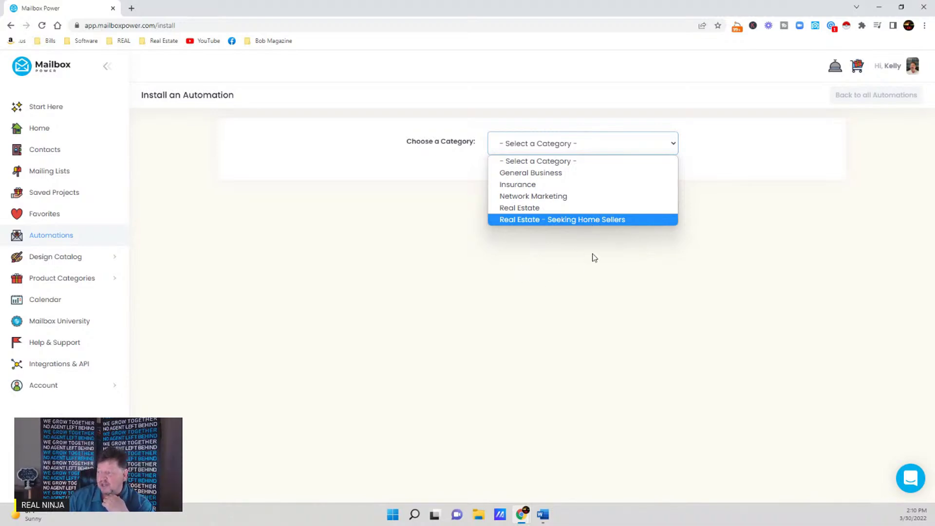
{"action": "left_click", "coordinate": [566, 220]}
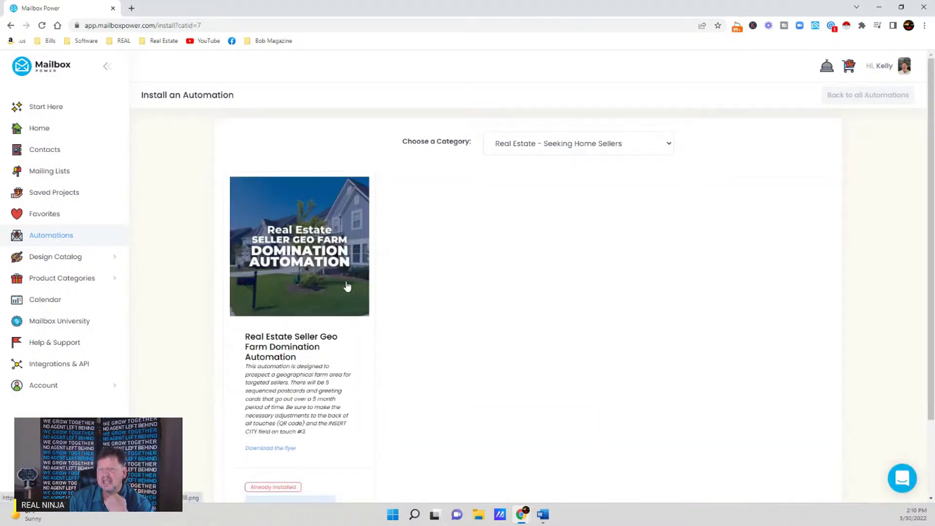
Step: Install another version of the Real Estate Seller Geo Farm Domination Automation, named Test plus the account holder's first name, and return to the automations list
{"action": "scroll", "coordinate": [350, 280], "scroll_direction": "down", "scroll_amount": 2}
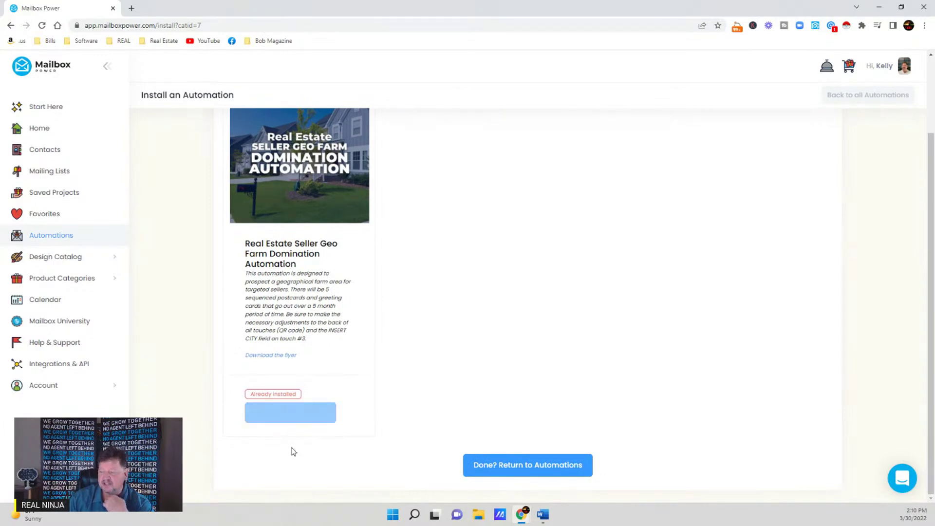
{"action": "left_click", "coordinate": [307, 418]}
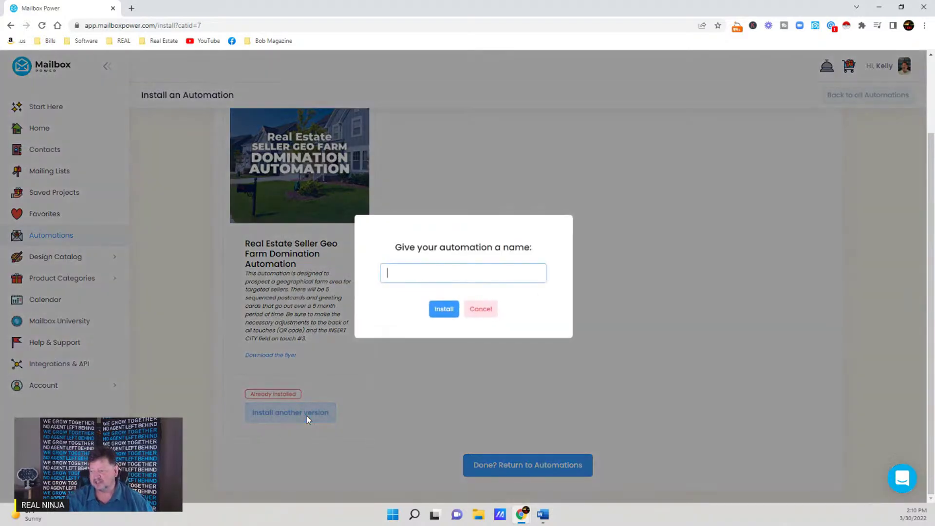
{"action": "left_click", "coordinate": [458, 270]}
{"action": "type", "text": "Te"}
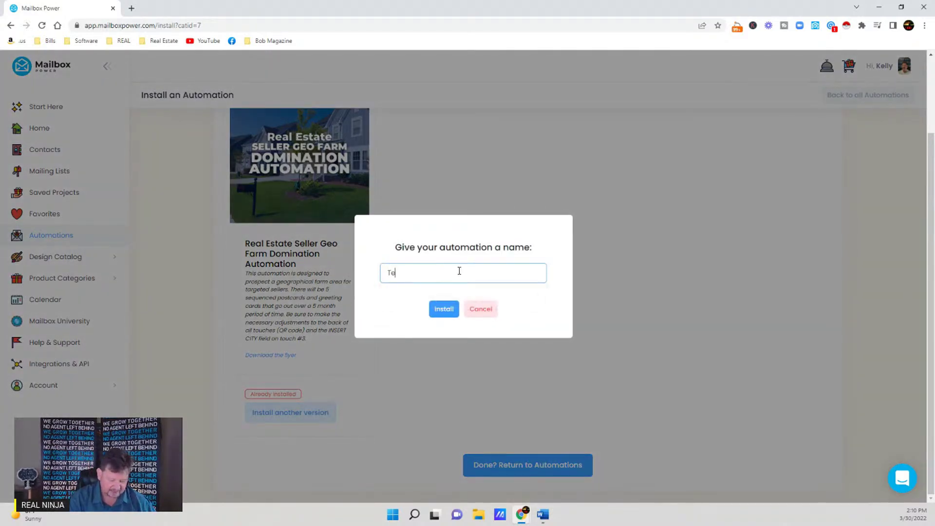
{"action": "type", "text": "st Kelly"}
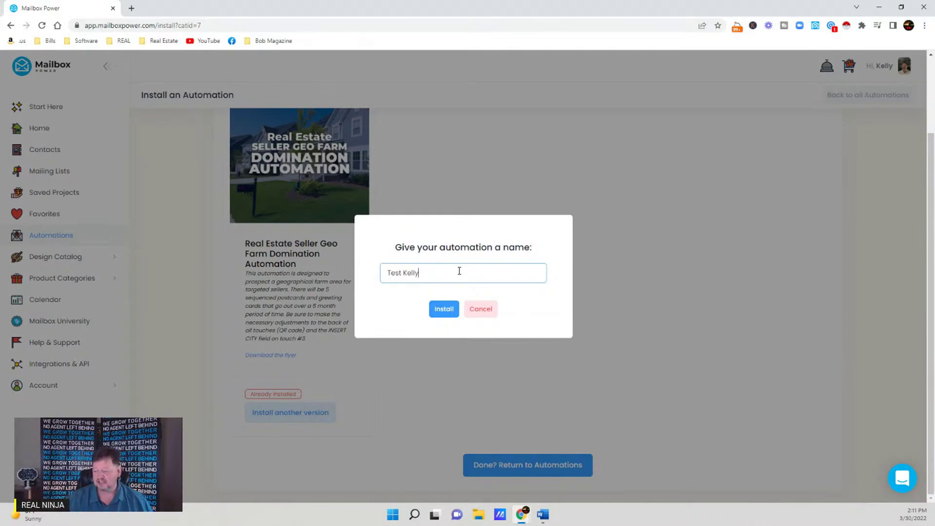
{"action": "left_click", "coordinate": [443, 313]}
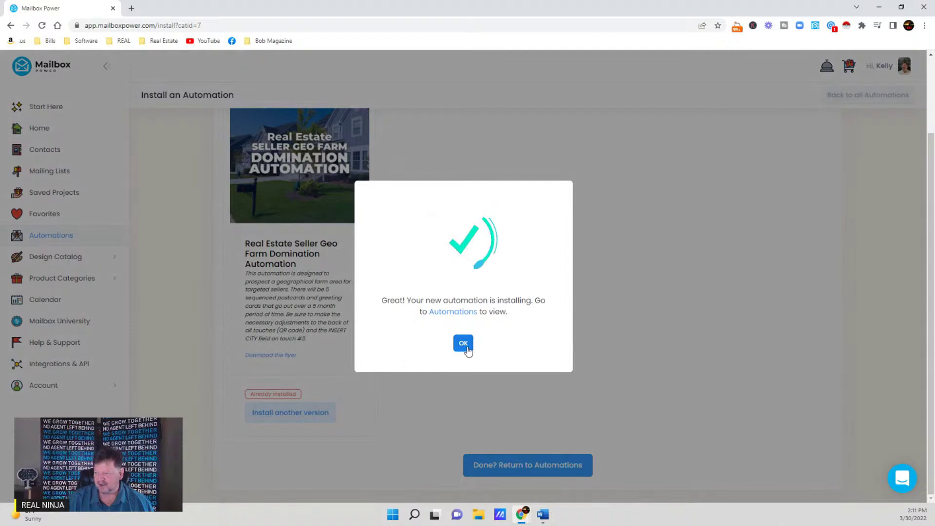
{"action": "left_click", "coordinate": [465, 348]}
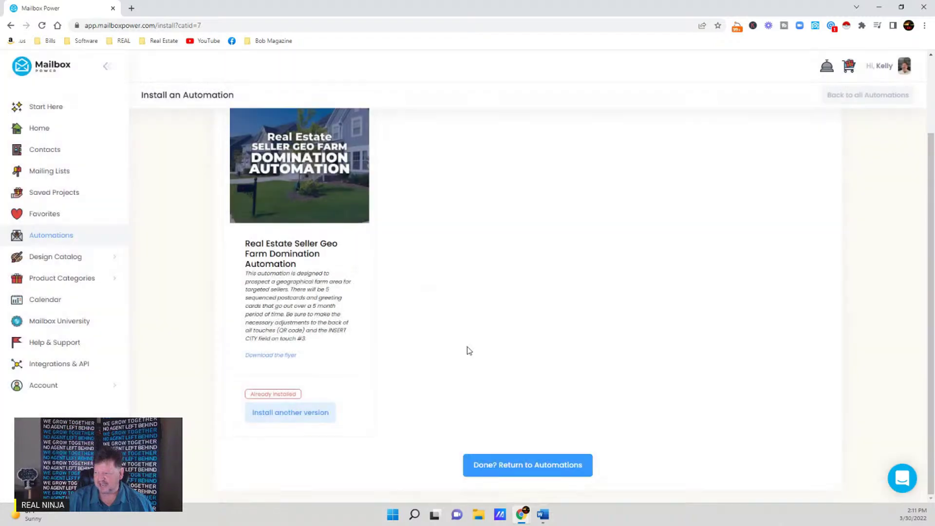
{"action": "left_click", "coordinate": [511, 470]}
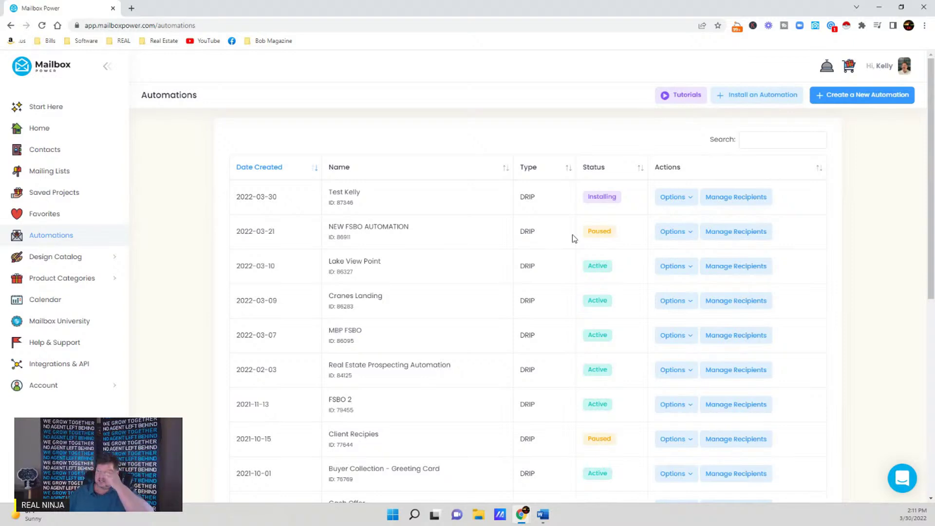
Step: View the actions available for the newly installed automation and the recipients enrolled in Lake View Point, returning to the automations list
{"action": "left_click", "coordinate": [675, 197]}
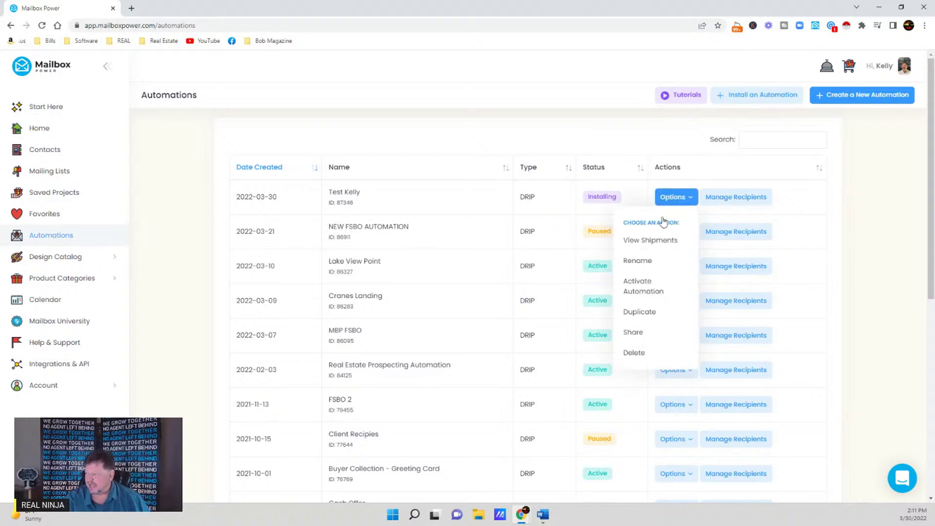
{"action": "left_click", "coordinate": [171, 300]}
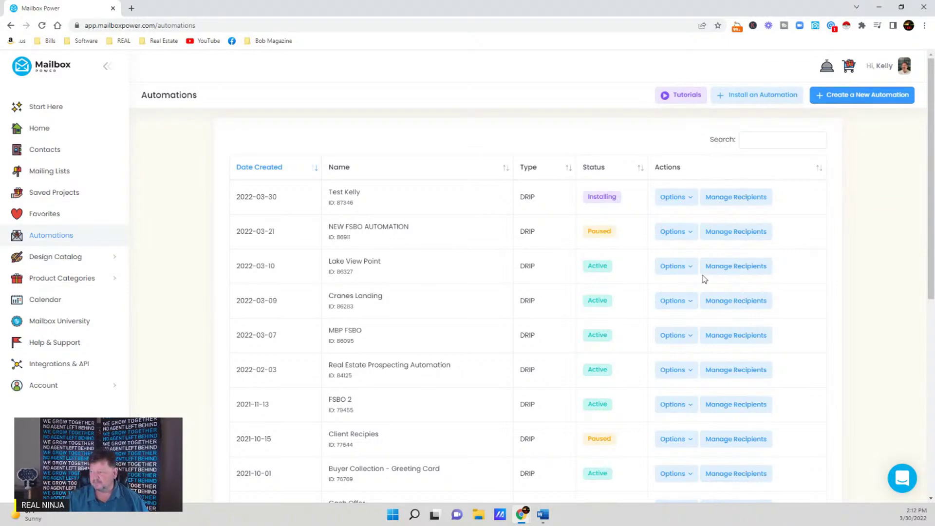
{"action": "left_click", "coordinate": [730, 270]}
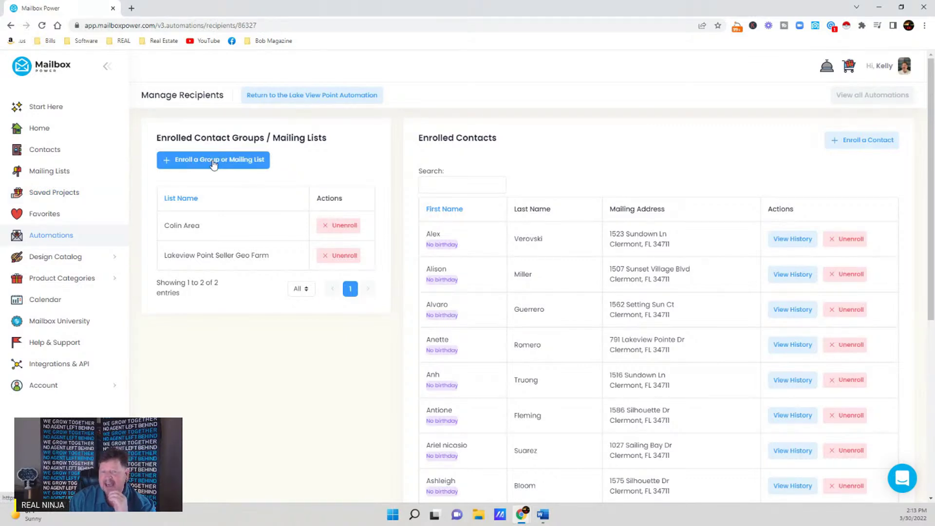
{"action": "left_click", "coordinate": [57, 236]}
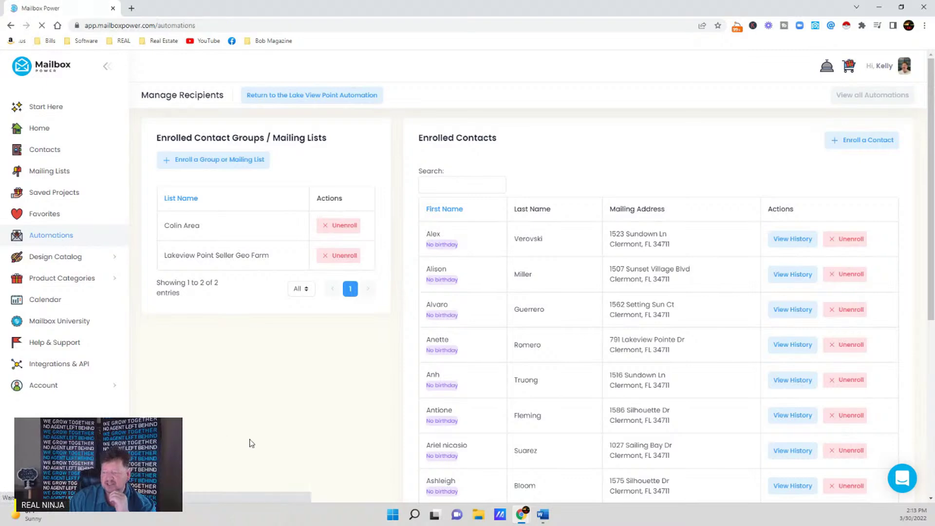